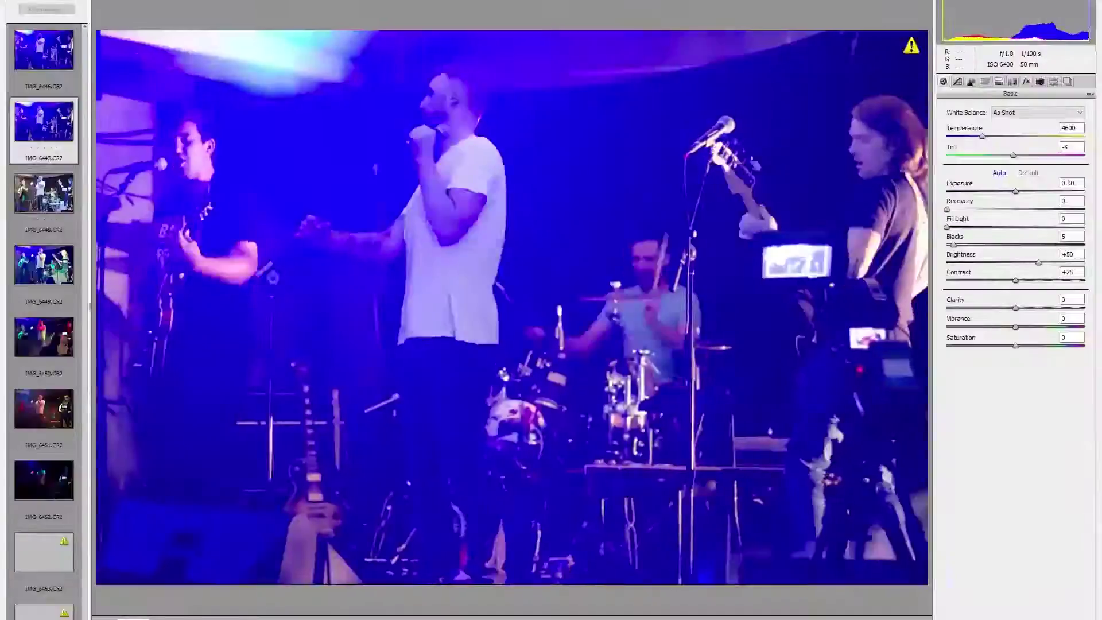
Step forward three photos in the filmstrip to IMG_6458, the purple-lit wide stage shot
key("Down")
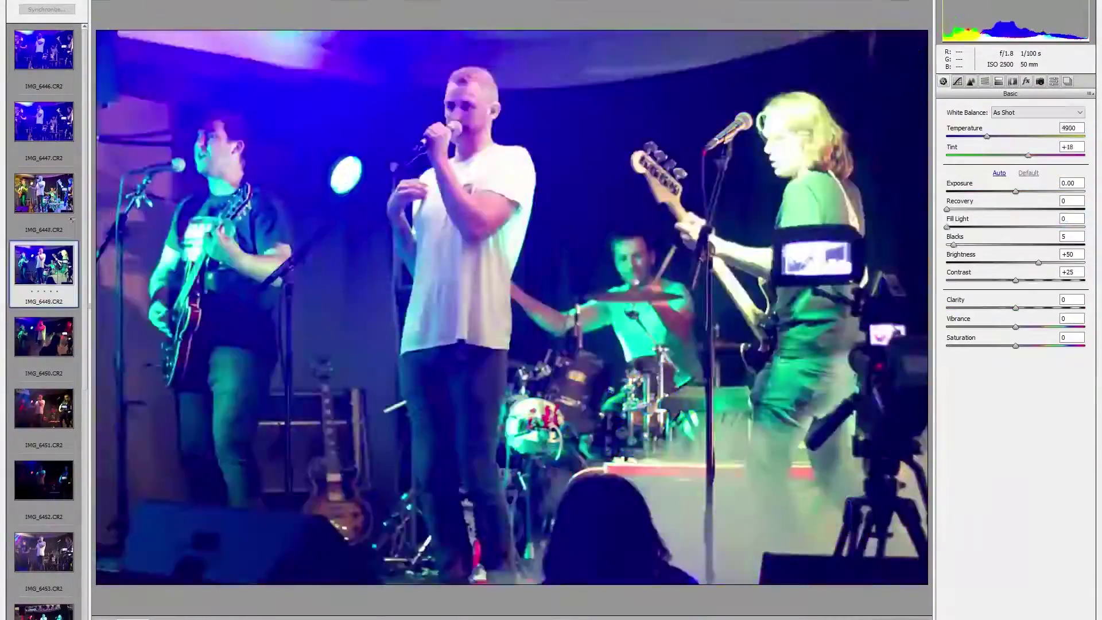
key("Down")
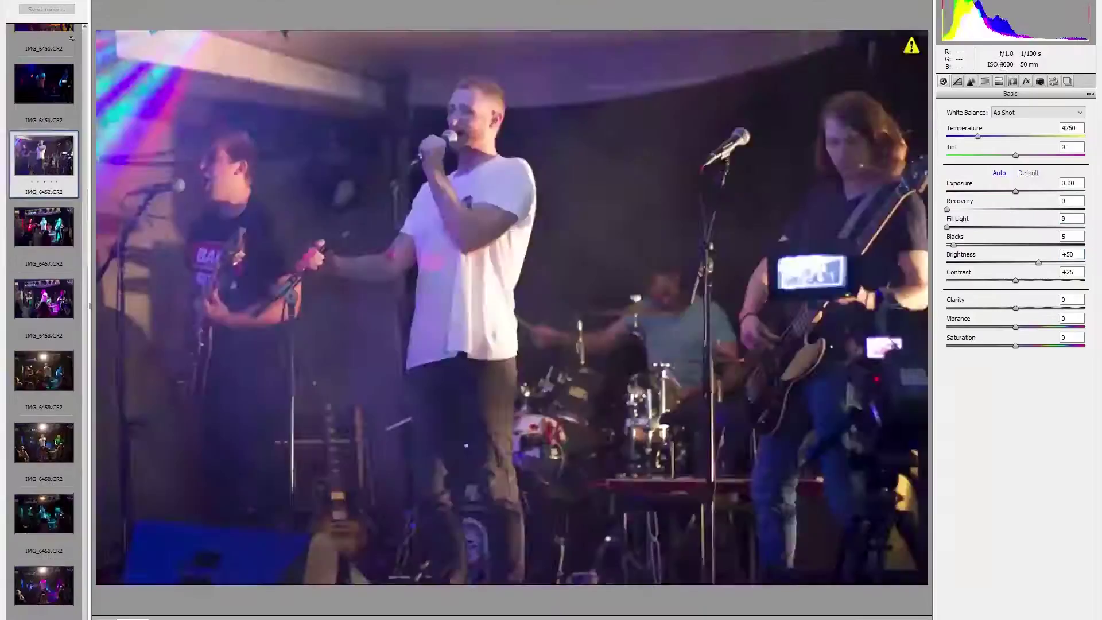
key("Down")
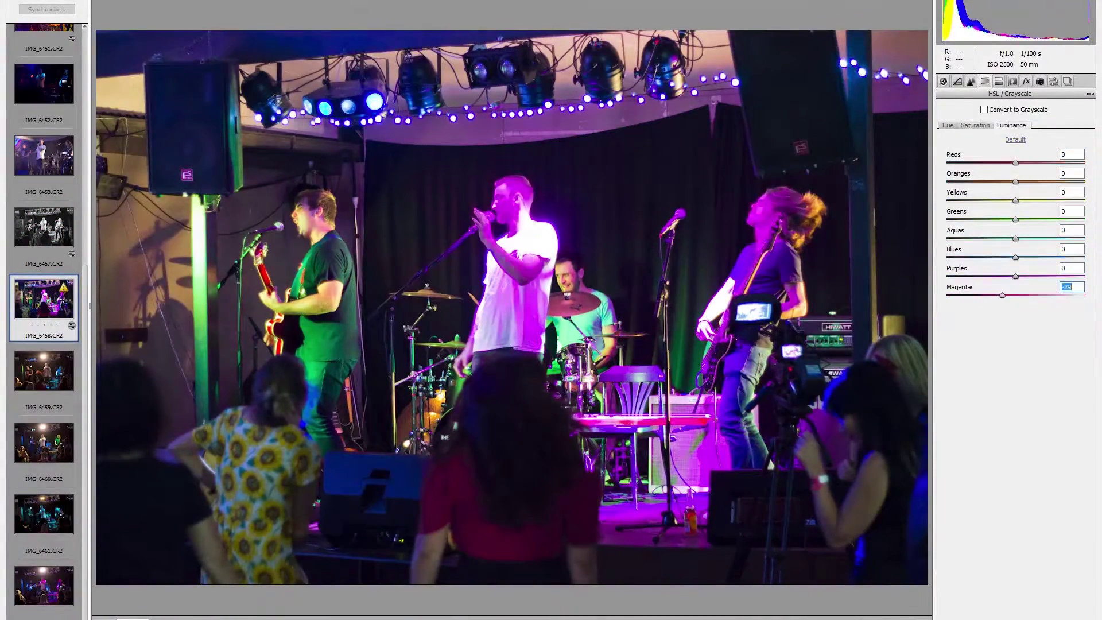
Step forward in the filmstrip toward the guitarist portrait IMG_6558
key("Down")
key("Down")
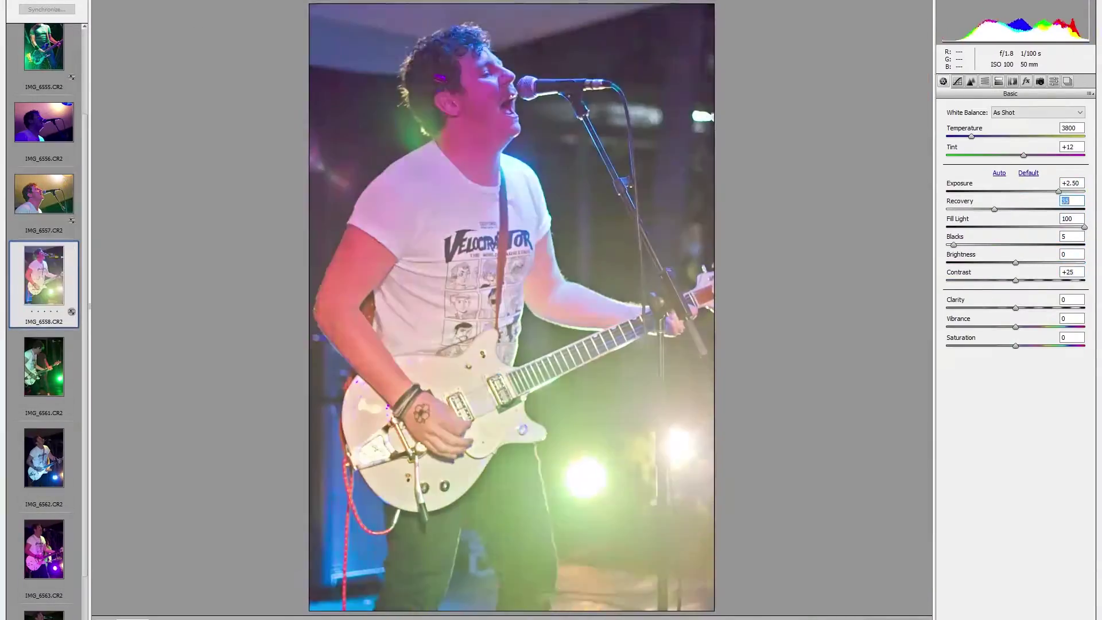
Commit IMG_6558's Exposure value of +3.00
key("Tab")
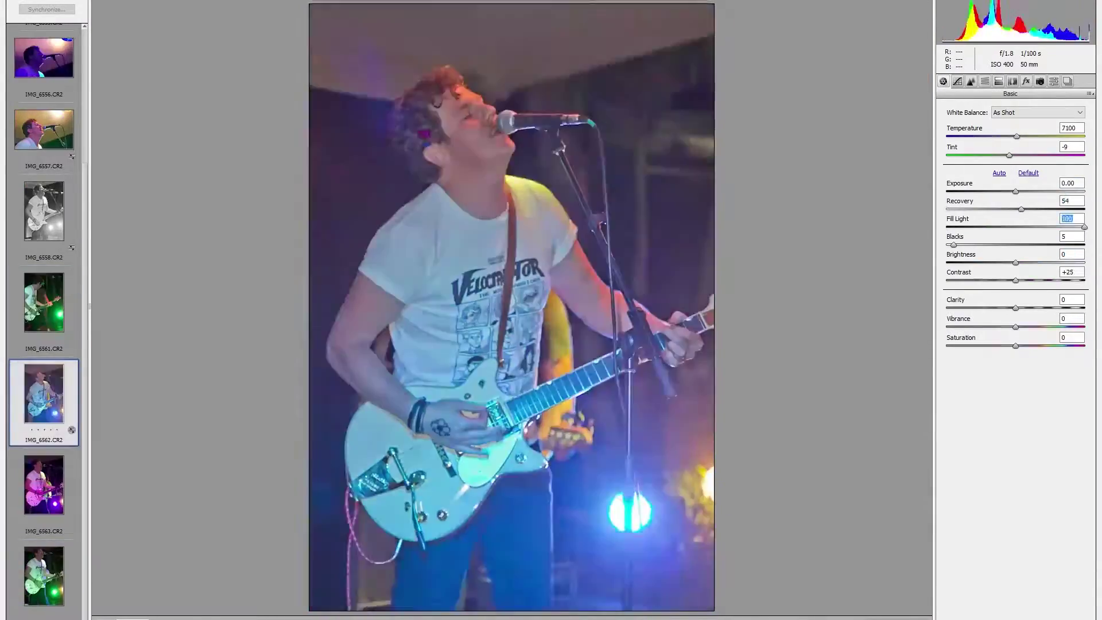